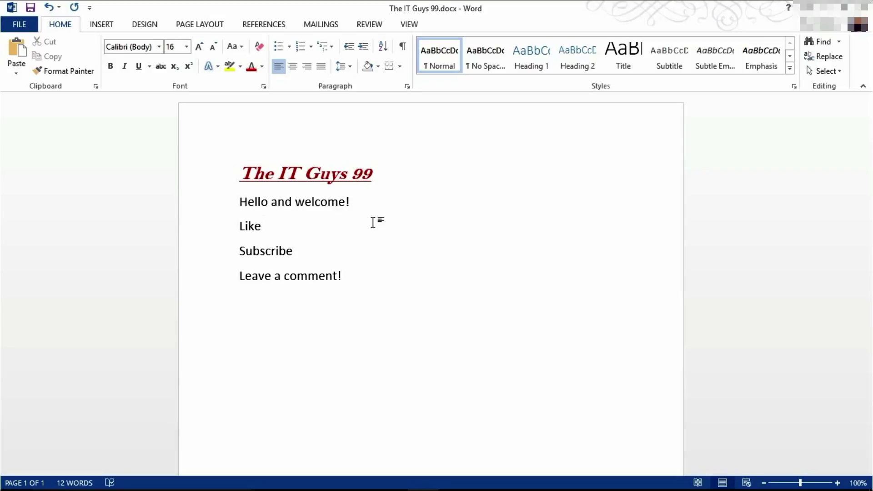
- Give the four lines below the heading round bullets
drag(345, 274, 244, 201)
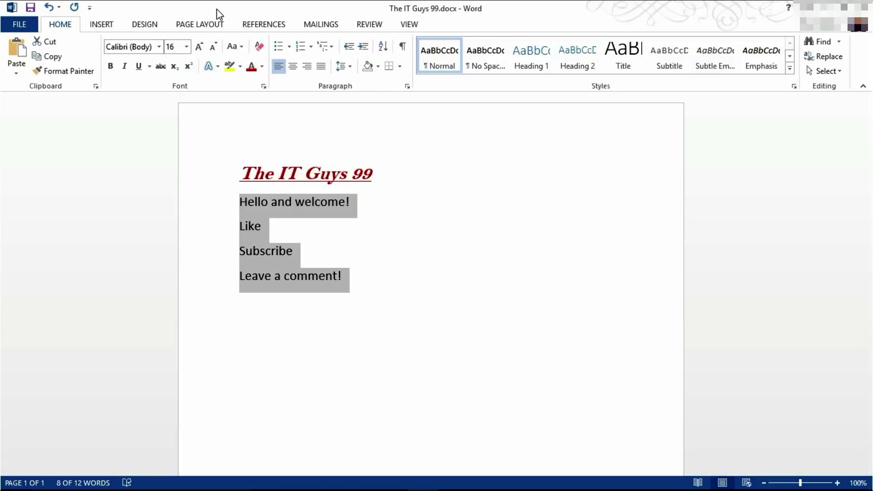
click(278, 46)
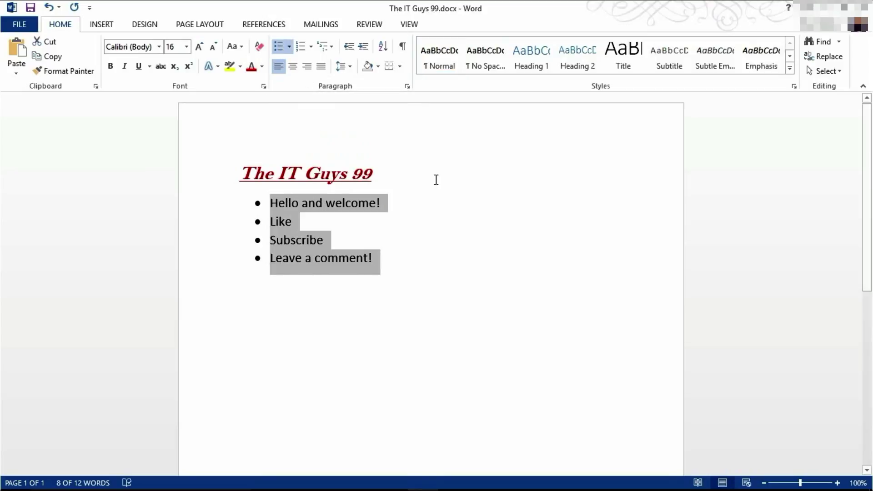
click(418, 257)
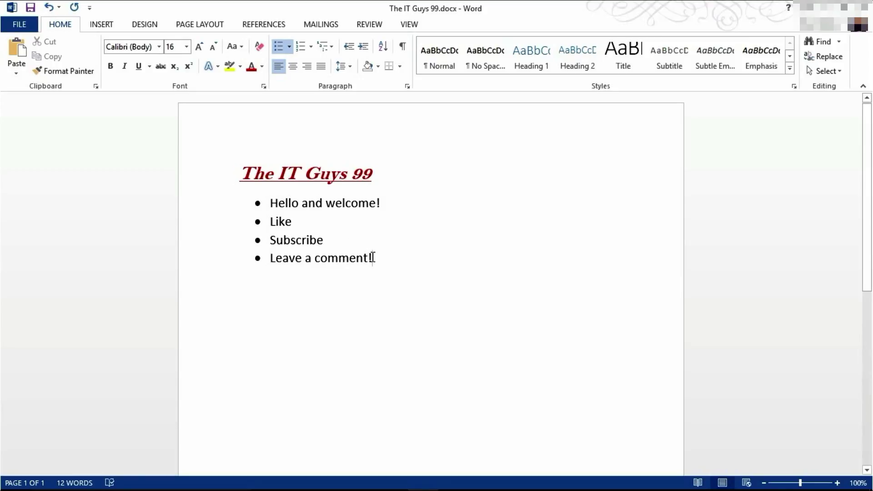
- Define a new bullet for the list using the spade symbol as its character
drag(372, 255, 268, 207)
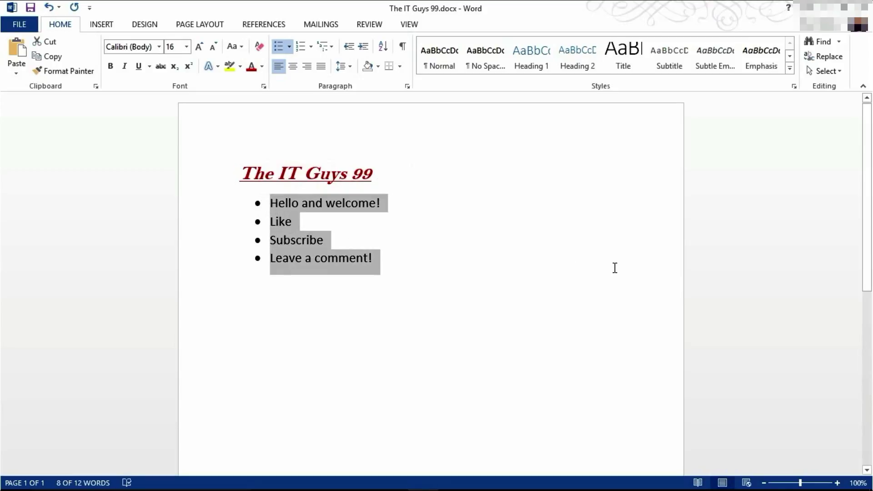
click(290, 47)
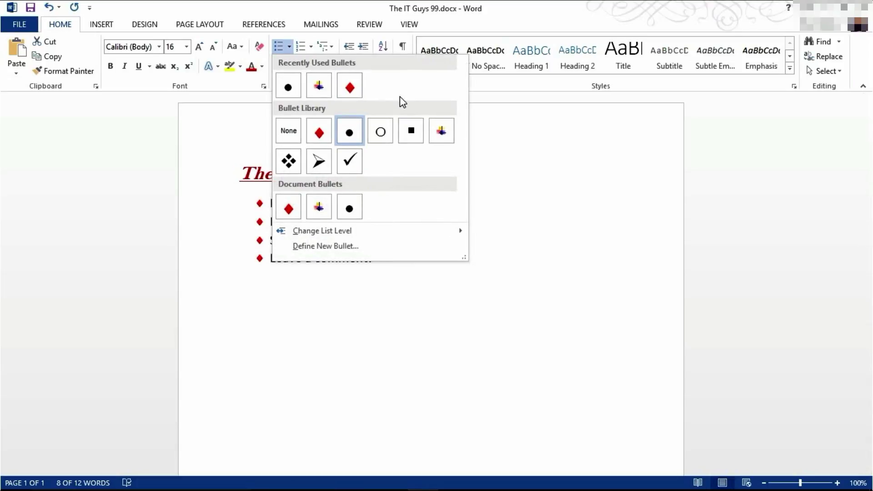
click(380, 248)
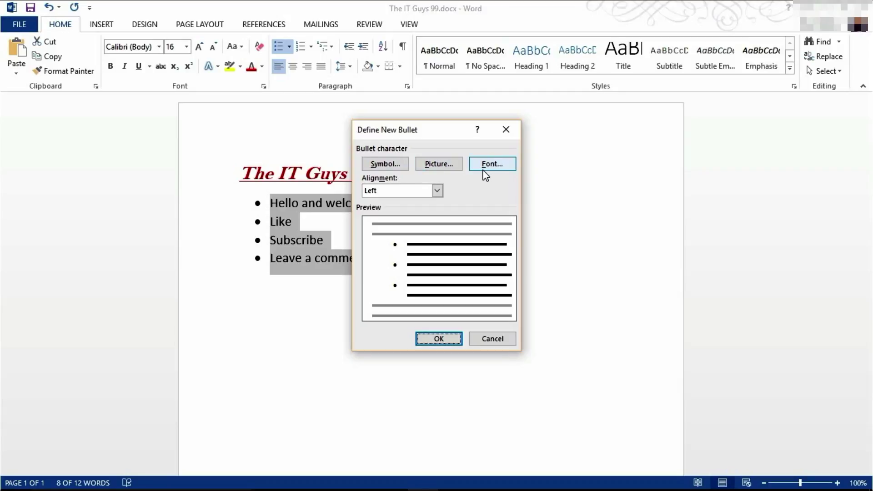
click(383, 165)
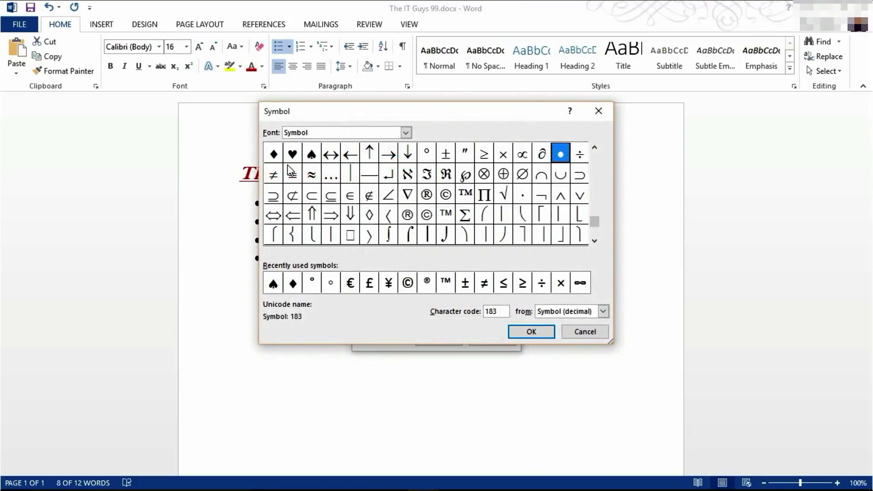
click(311, 156)
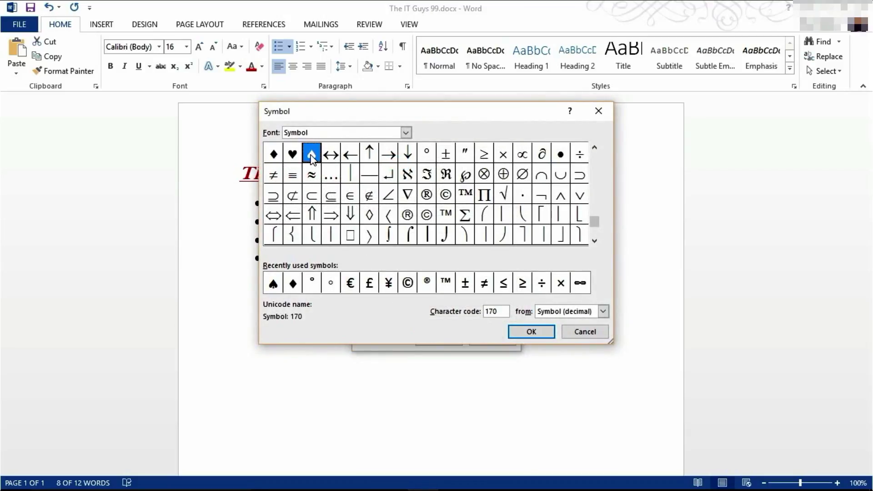
double_click(311, 156)
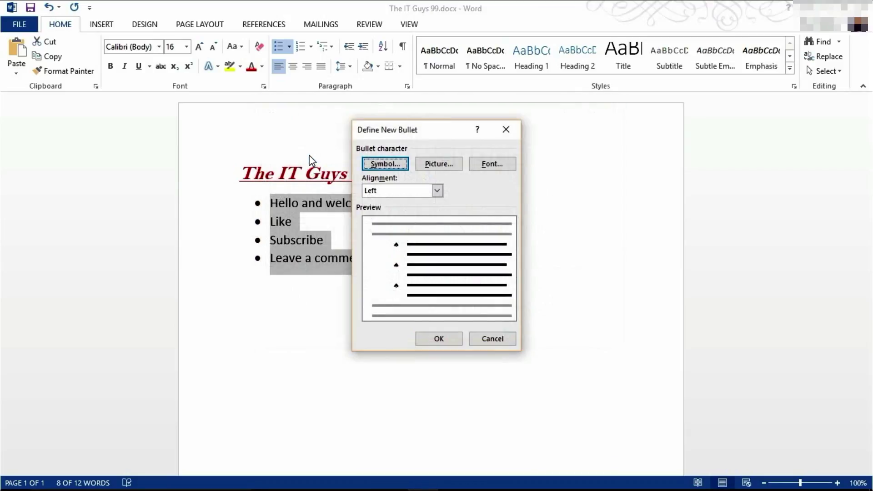
- Colour the spade bullet dark red and apply it to all four lines
click(486, 166)
click(371, 222)
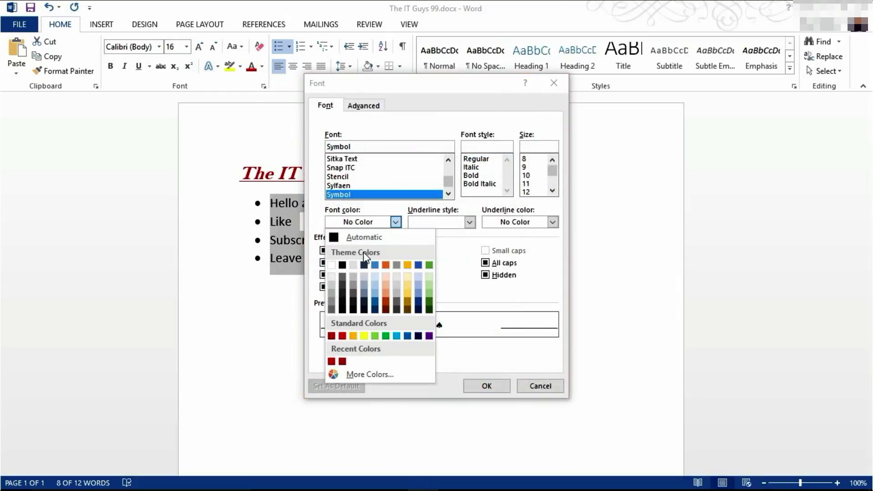
click(331, 336)
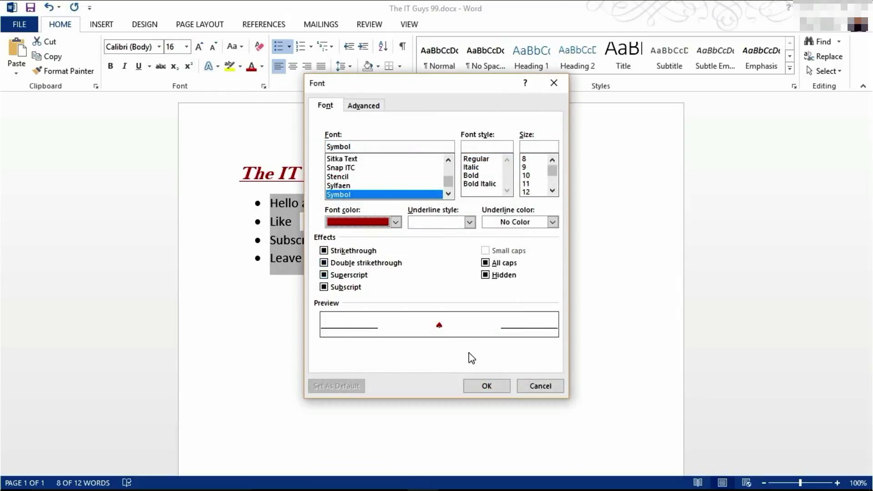
click(488, 386)
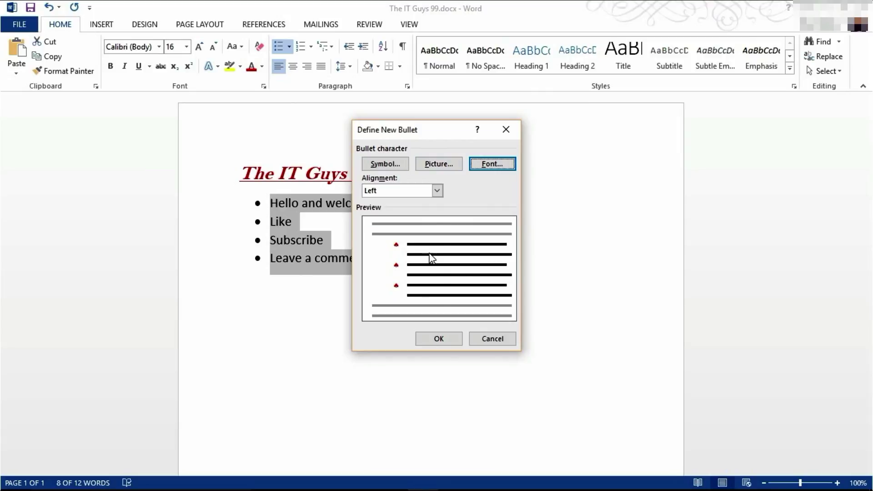
click(440, 339)
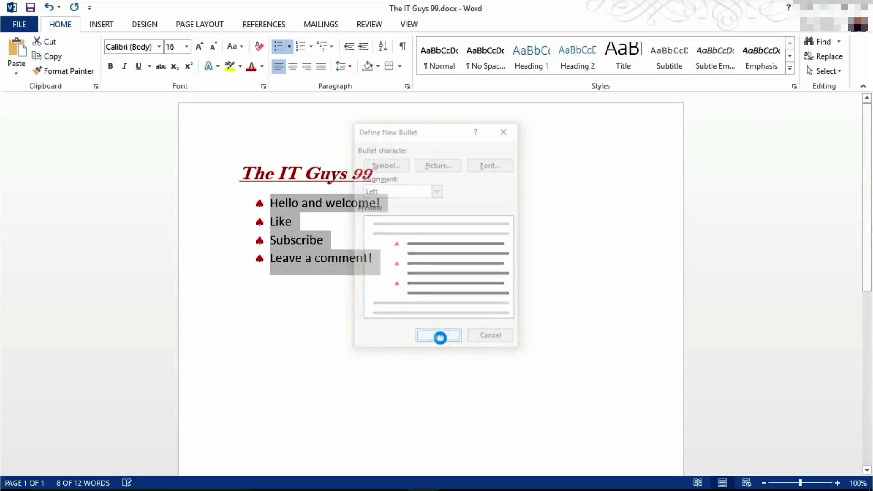
- Indent 'Like' to a second-level item carrying the multicoloured picture bullet
click(272, 221)
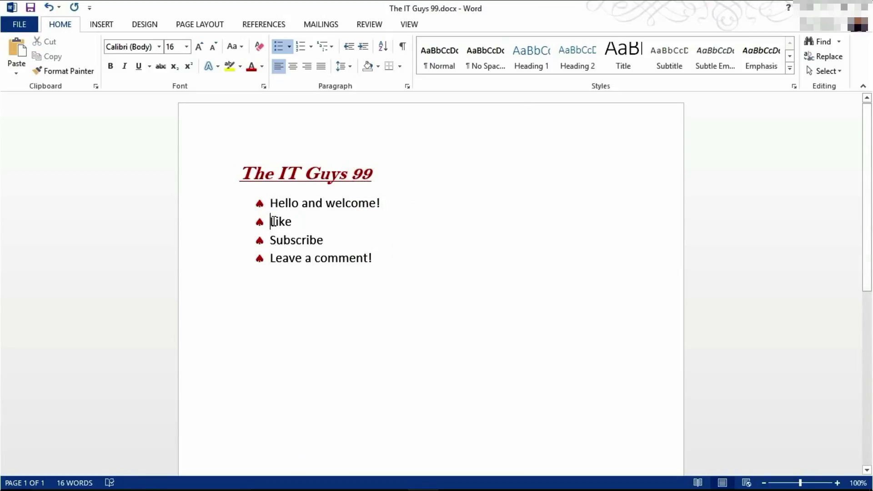
key(Tab)
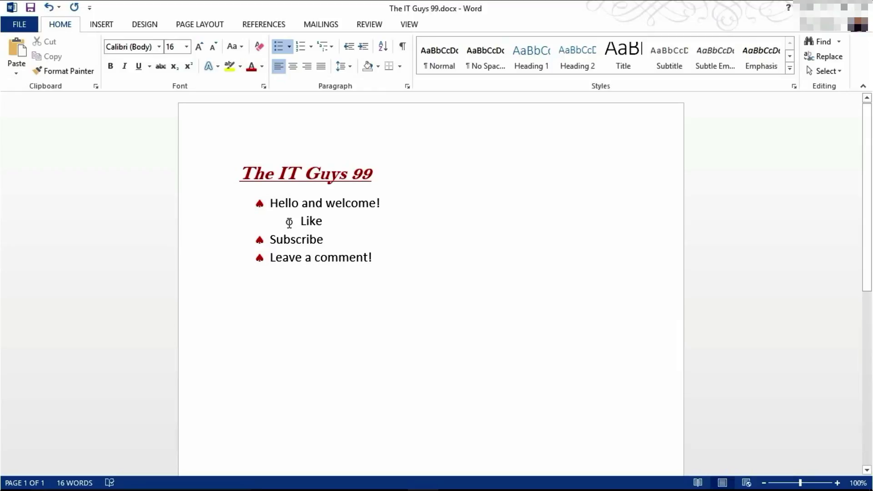
drag(297, 222, 333, 223)
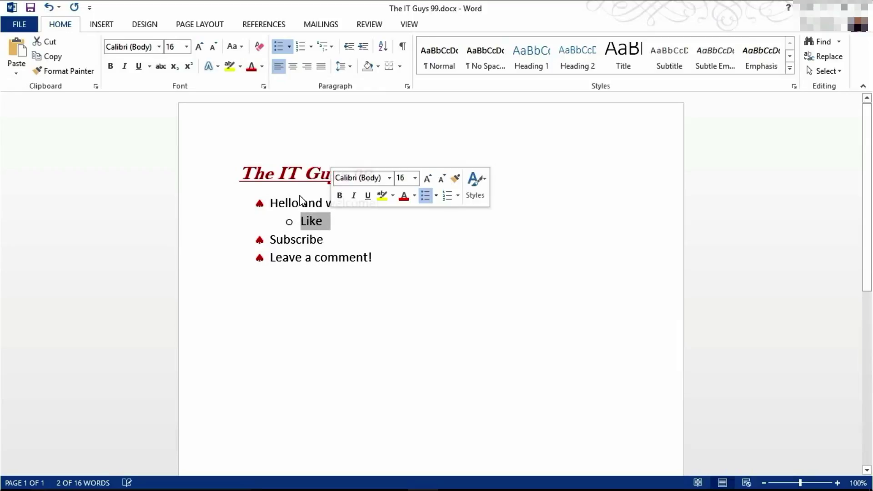
click(289, 46)
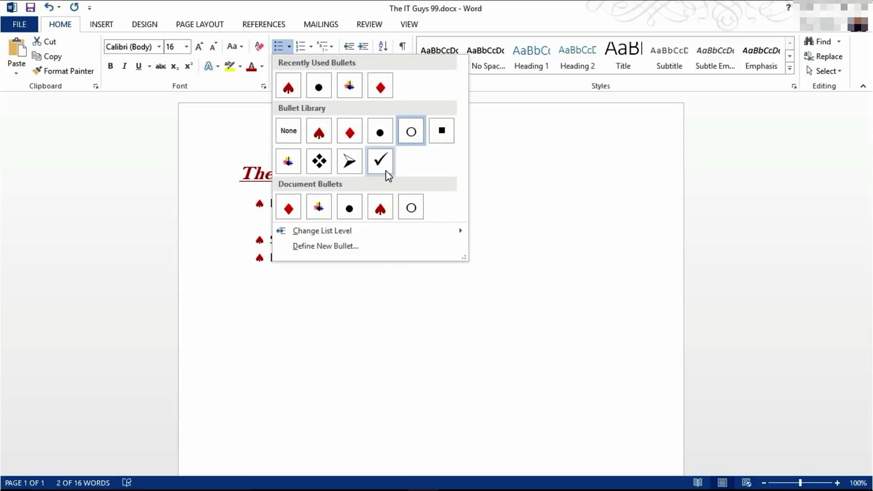
key(Escape)
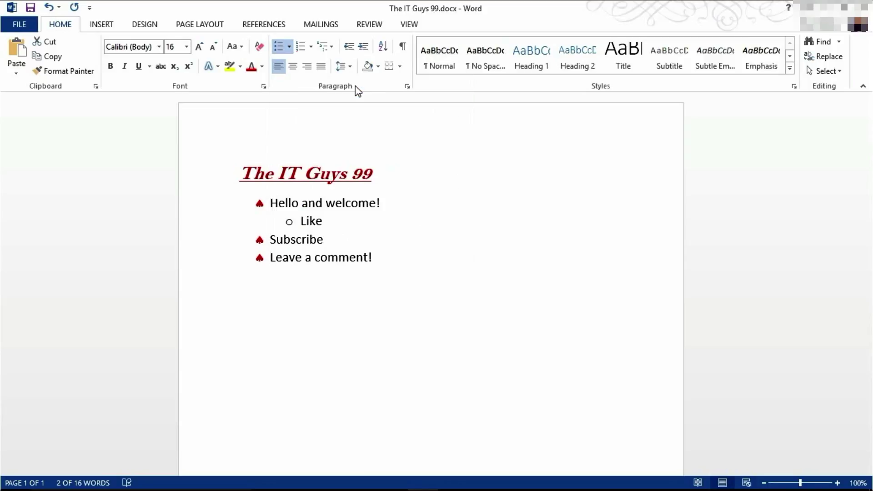
- Test indent levels on 'Like', then switch bullets off for all four lines
click(335, 228)
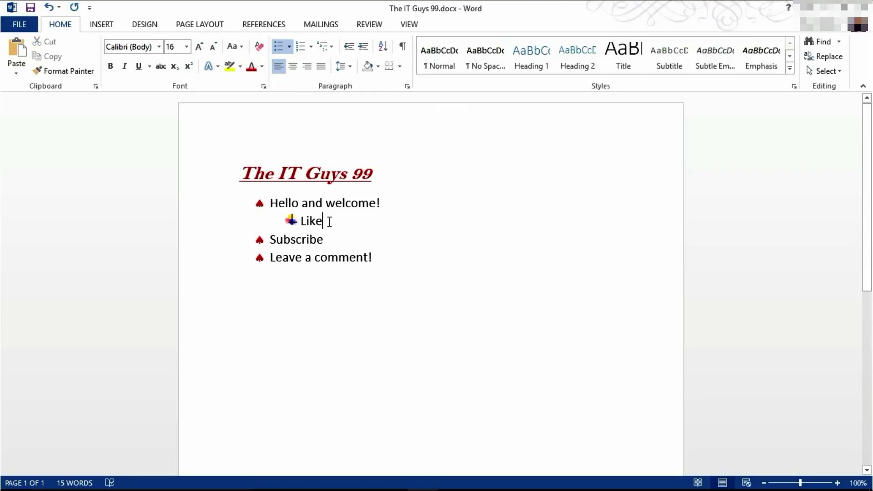
click(302, 221)
key(Tab)
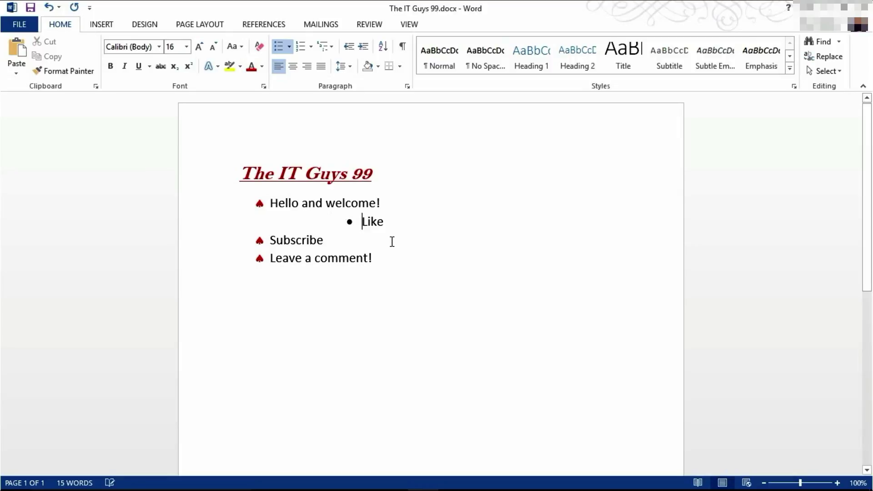
key(Tab)
key(Tab)
key(Tab)
key(Tab)
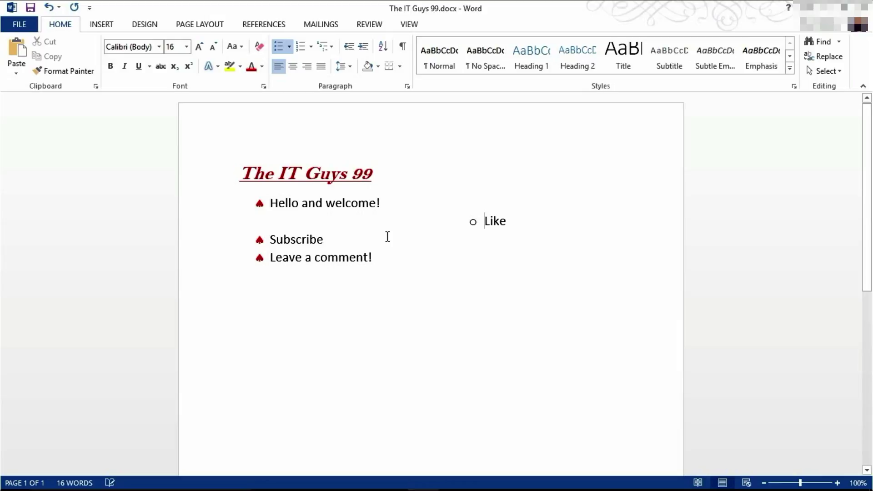
key(shift+Tab)
key(shift+Tab)
key(shift+Tab)
key(shift+Tab)
key(shift+Tab)
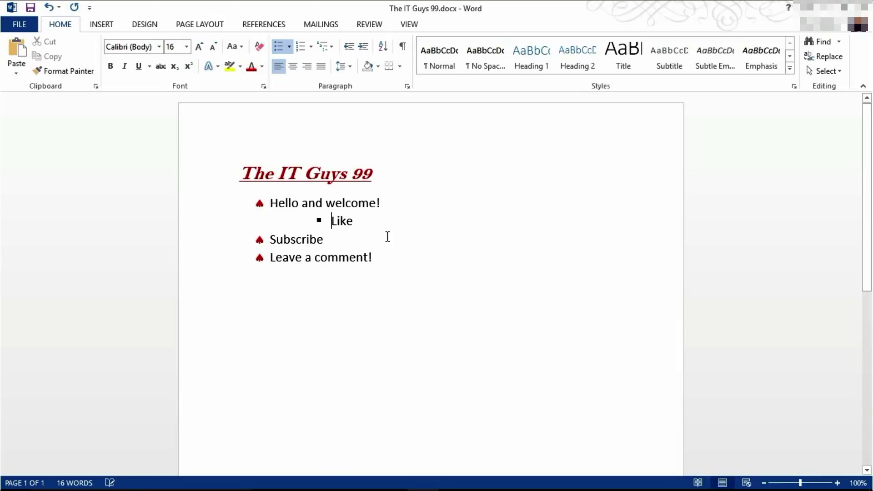
key(shift+Tab)
key(shift+Tab)
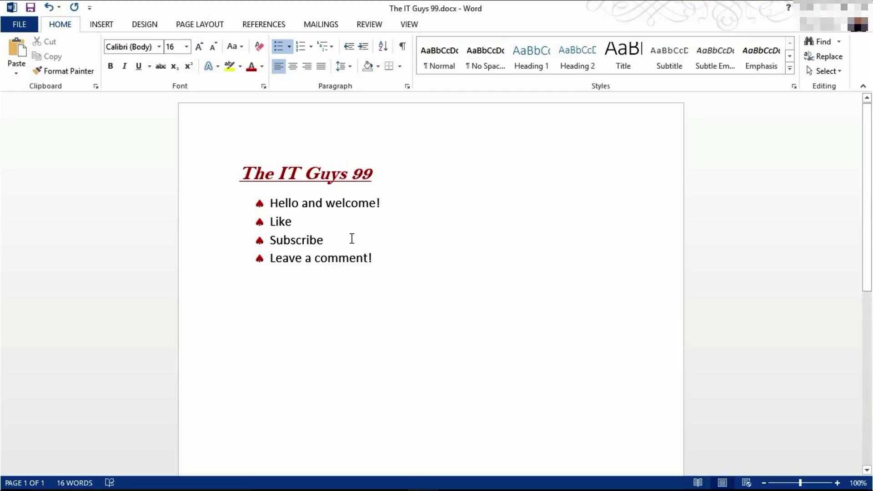
drag(378, 255, 269, 202)
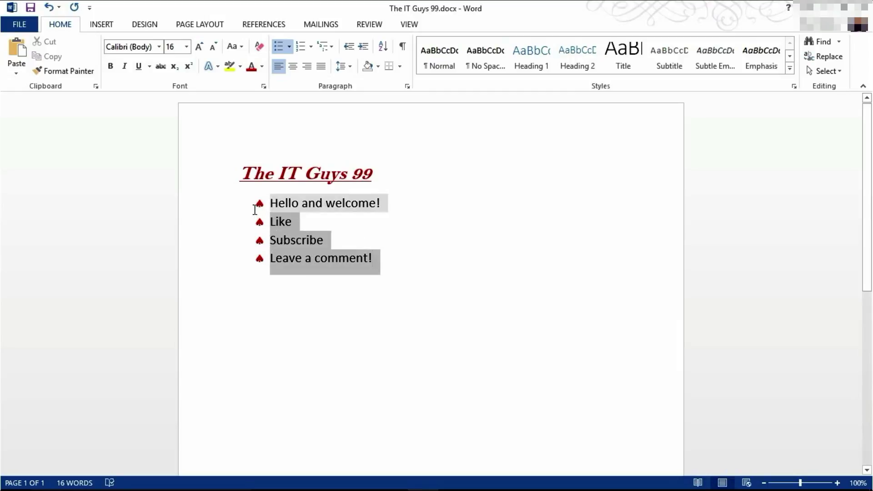
click(278, 48)
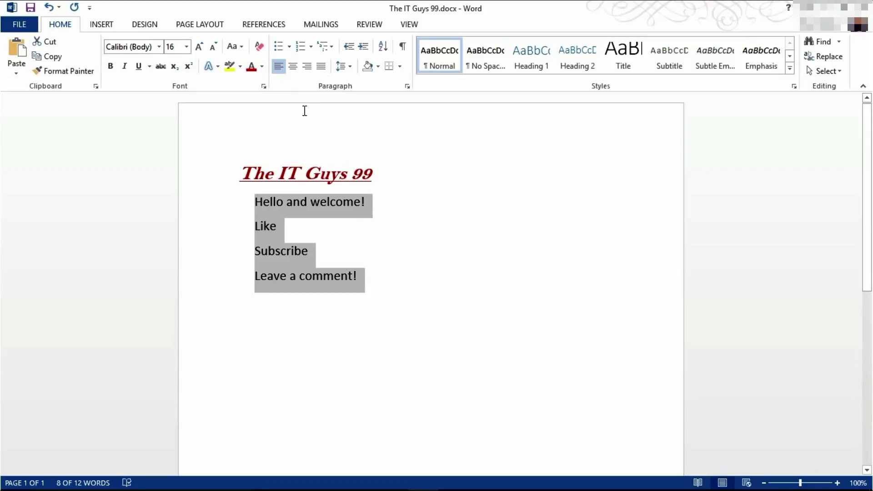
- Convert the four lines into a numbered list running 1. to 4
click(301, 46)
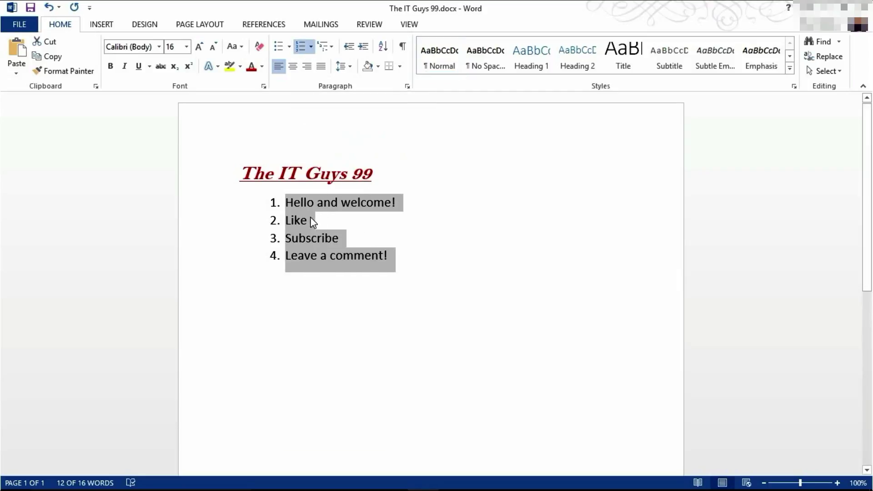
drag(396, 259, 276, 194)
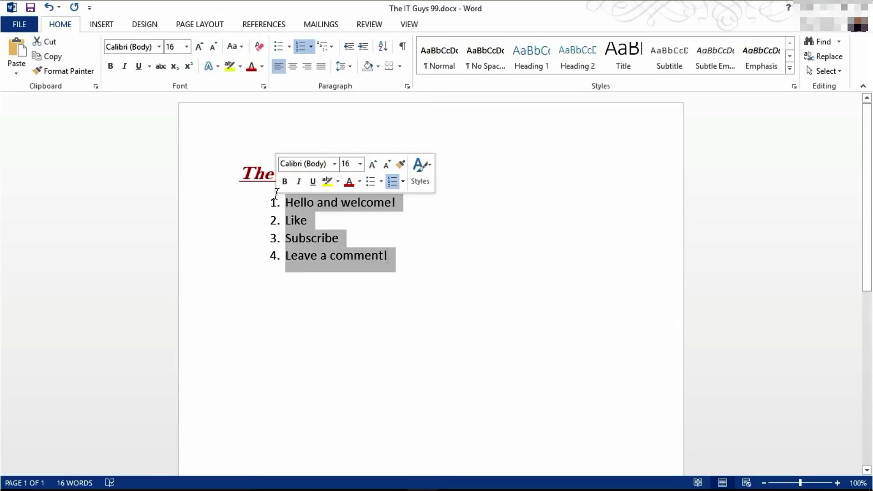
click(311, 47)
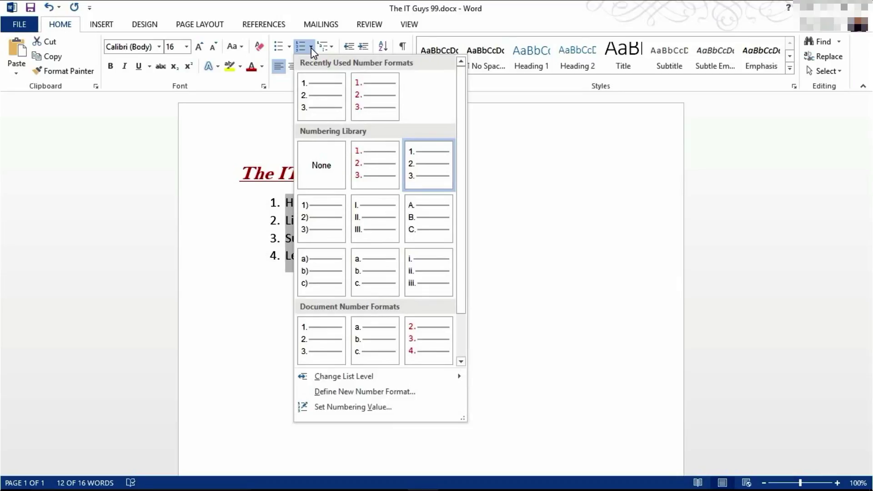
- Apply the 1) numbering style and define its numbers as dark red Corbel
click(334, 231)
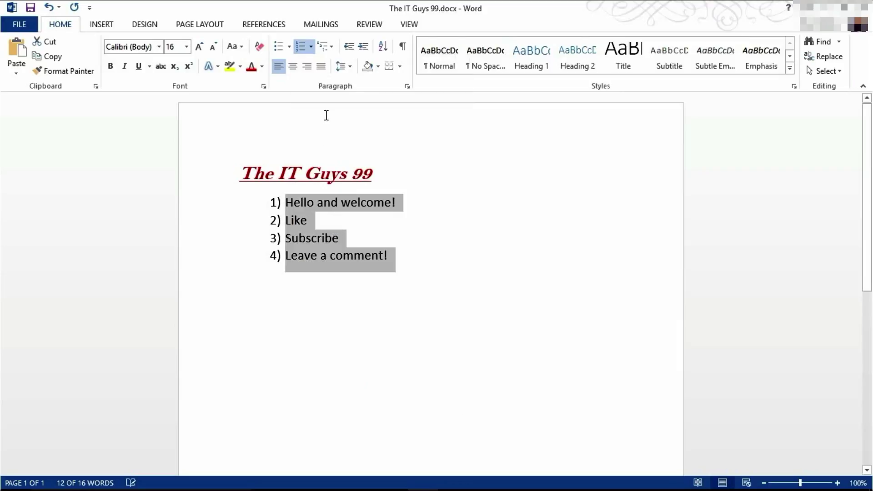
click(312, 51)
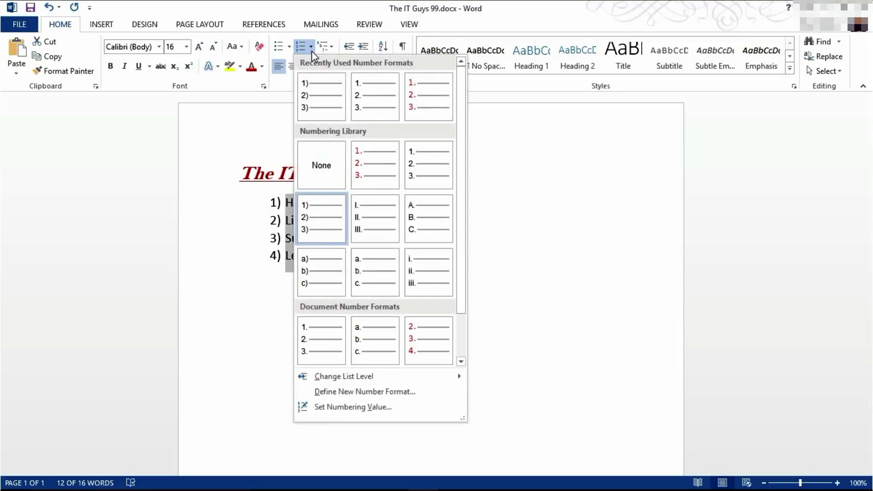
click(394, 396)
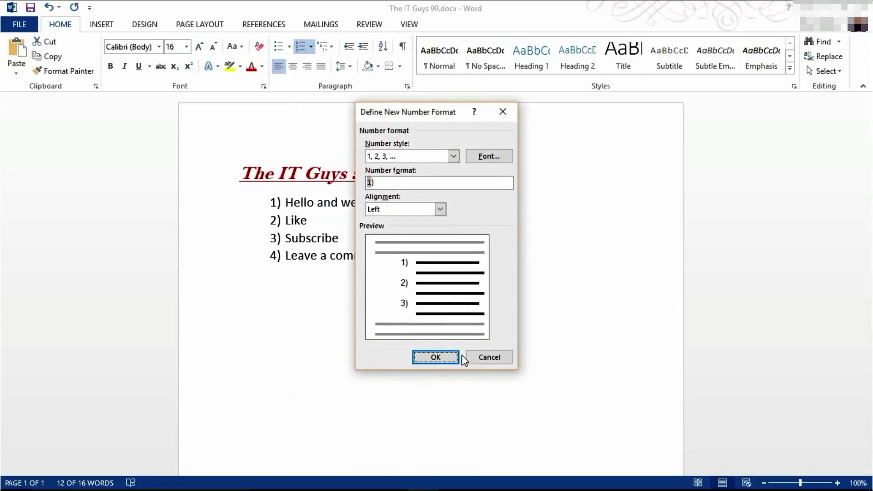
click(484, 156)
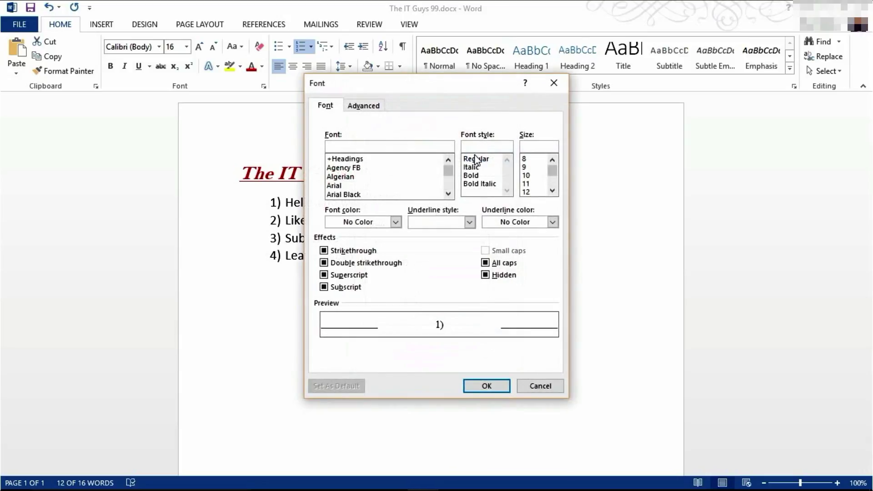
drag(450, 179, 449, 181)
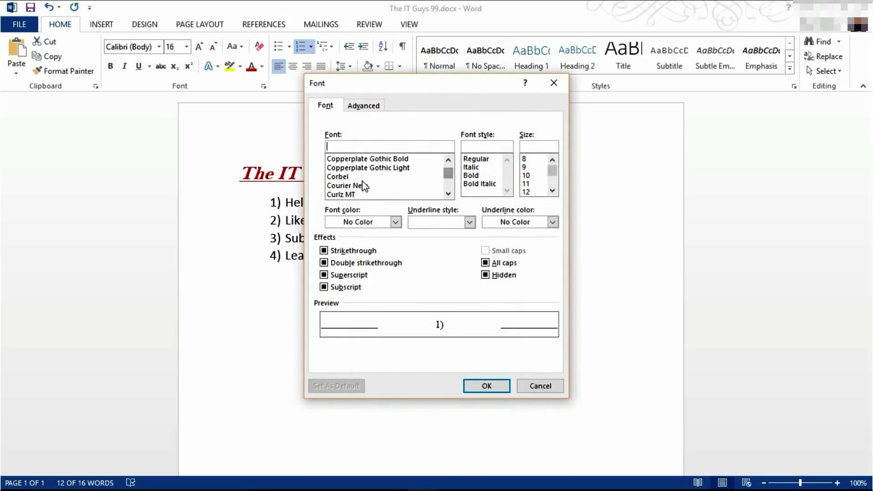
click(361, 177)
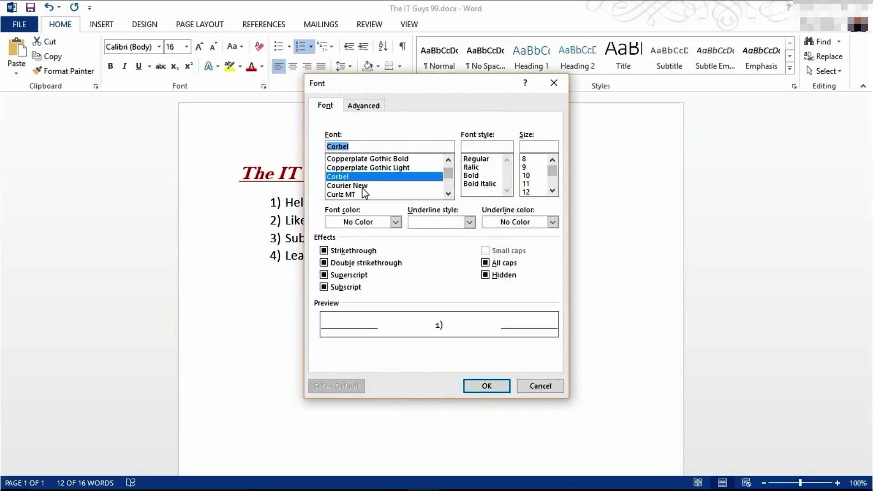
click(395, 223)
click(332, 337)
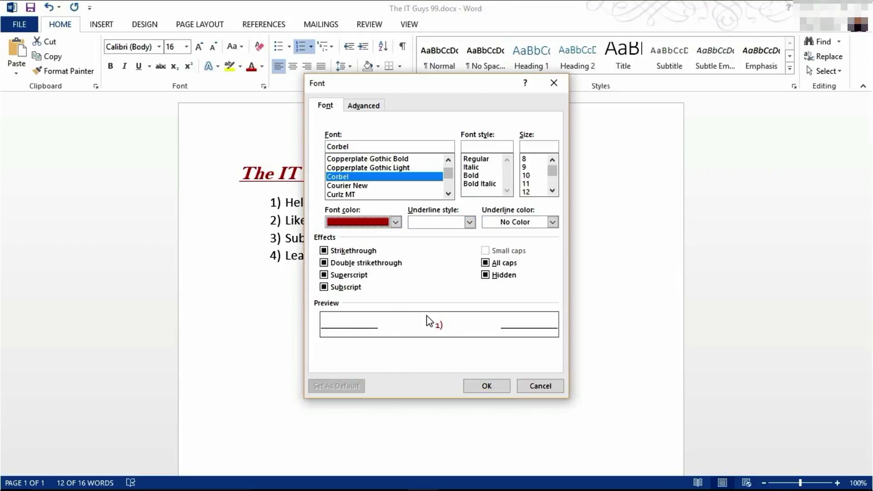
click(486, 387)
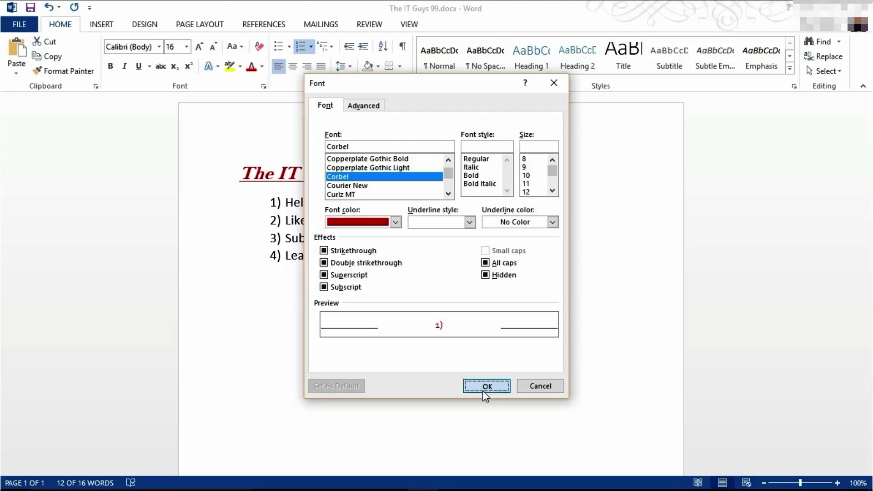
click(436, 357)
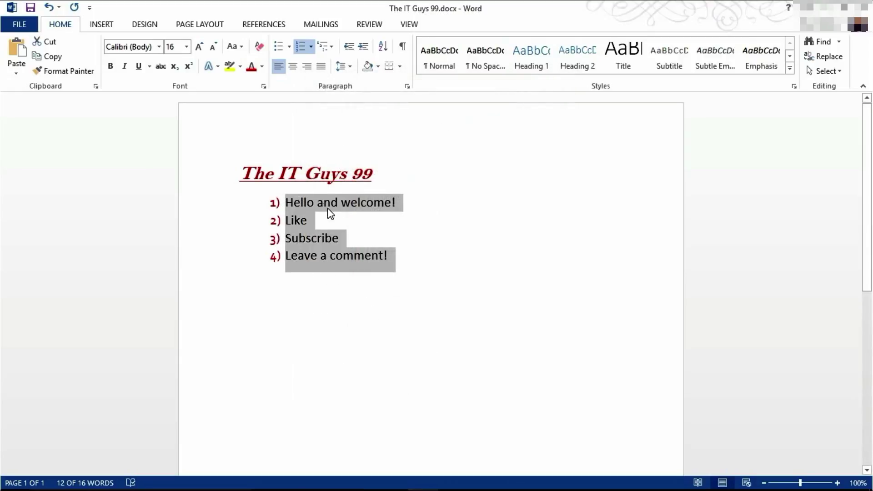
- Demote 'Like' to lettered sub-item b., with an empty a. inserted above it
click(385, 273)
key(Up)
key(Up)
key(Home)
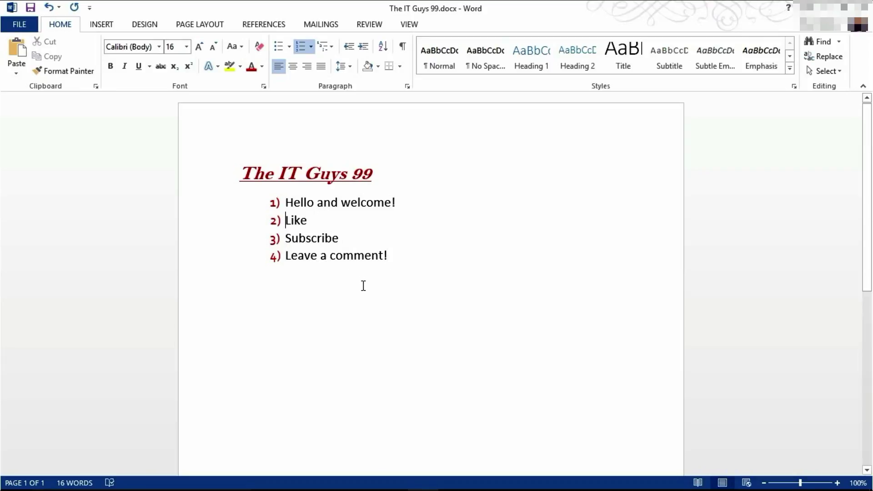
key(Tab)
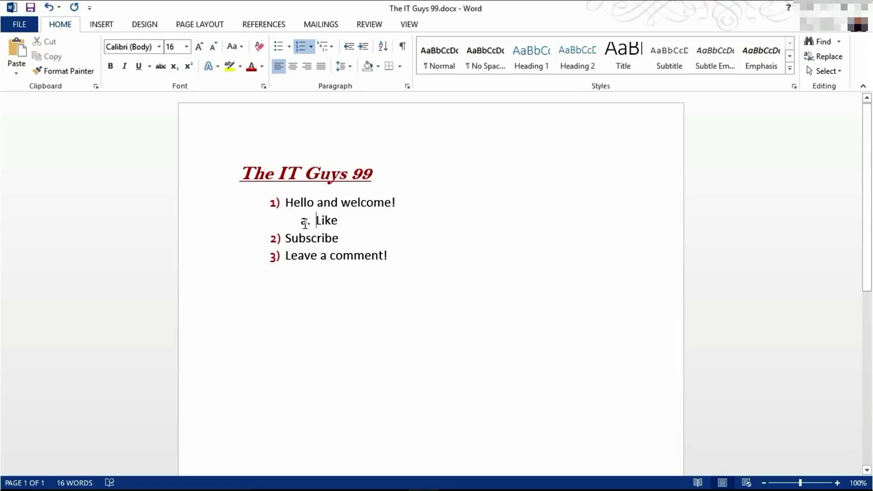
drag(309, 224, 305, 223)
key(Return)
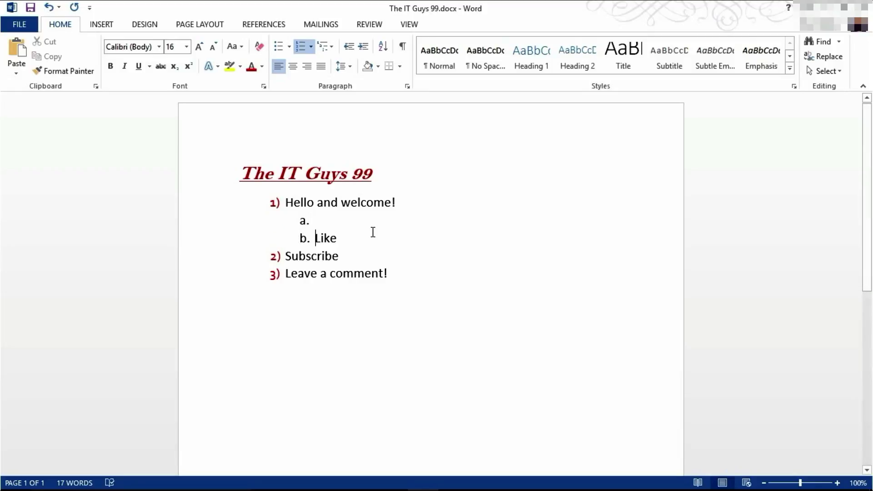
- Define a dark red font colour for the a. and b. sub-item letters
drag(336, 238, 318, 219)
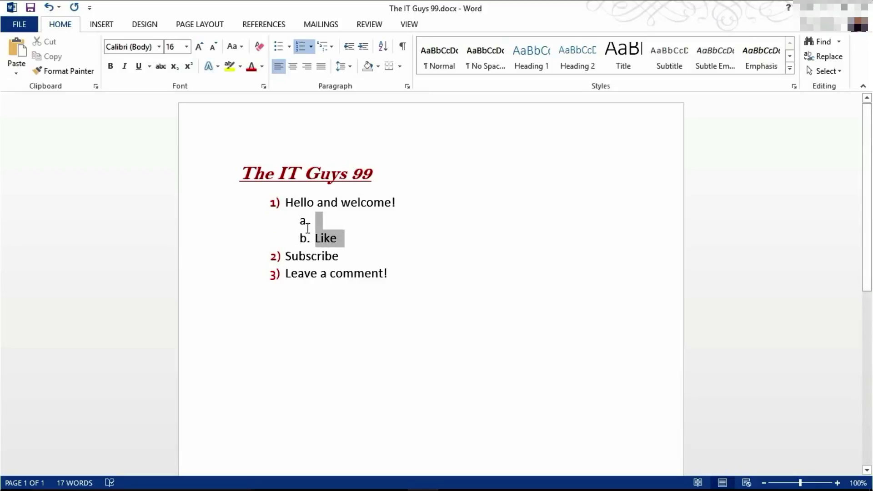
click(310, 45)
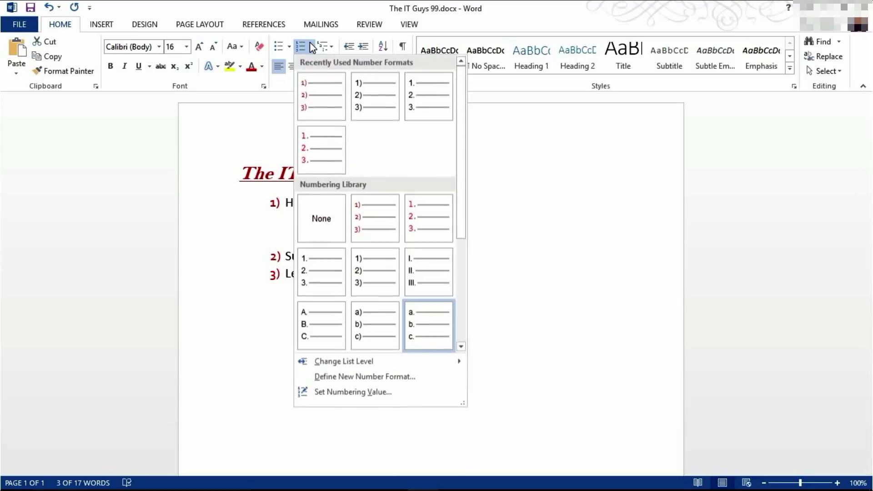
click(357, 381)
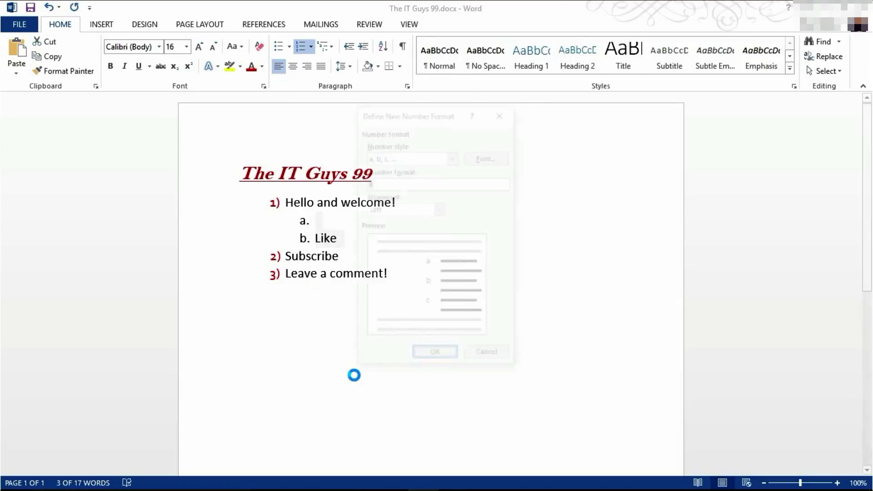
click(488, 159)
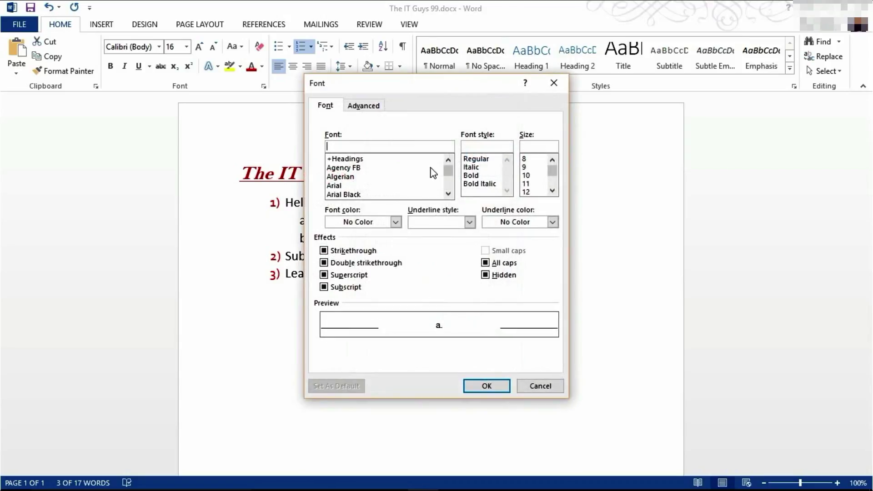
click(332, 361)
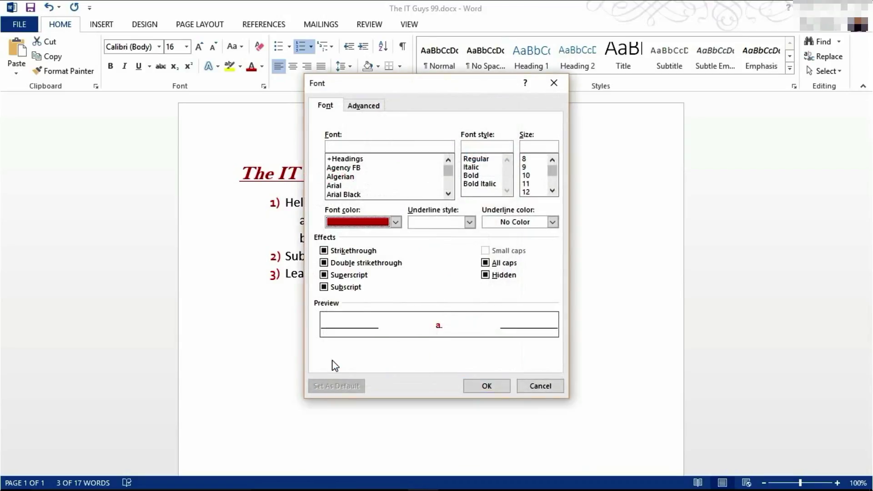
click(486, 385)
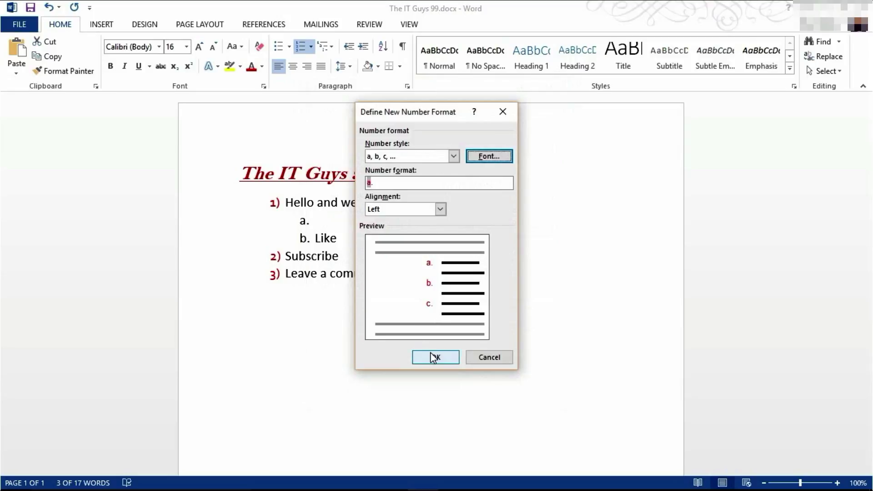
click(435, 357)
click(357, 243)
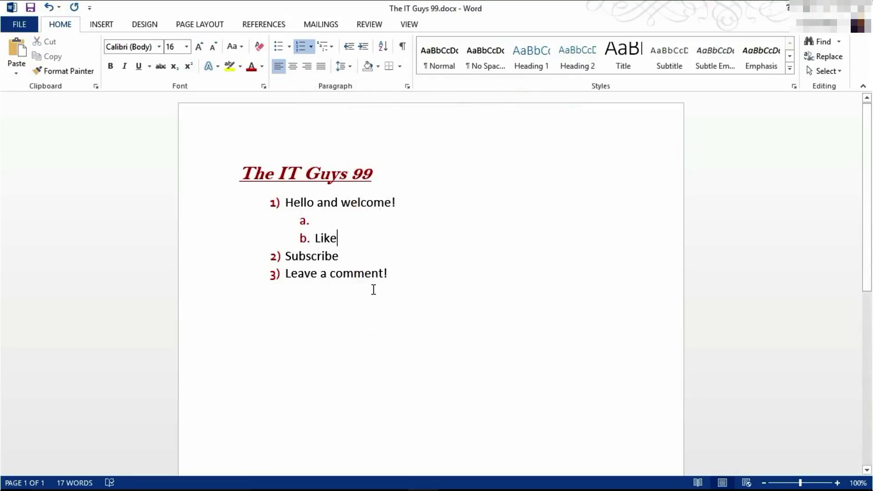
- Promote 'Like' with Shift+Tab back to top-level item 2)
click(315, 239)
key(shift+Tab)
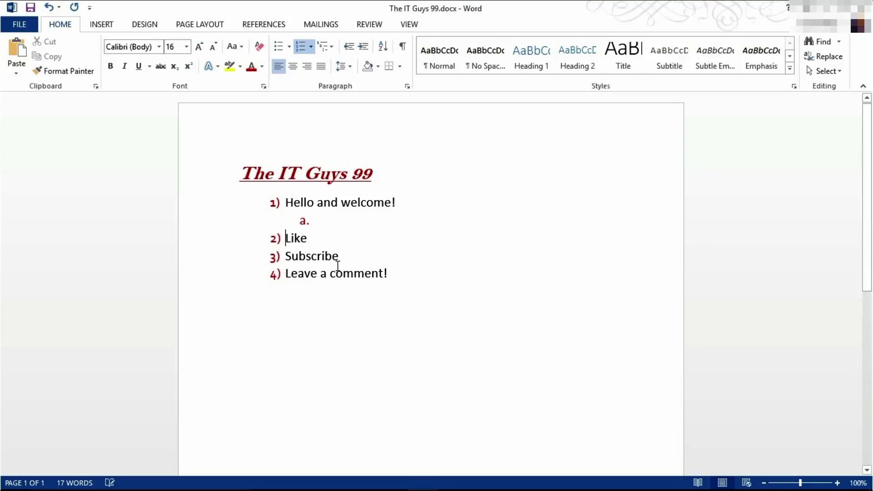